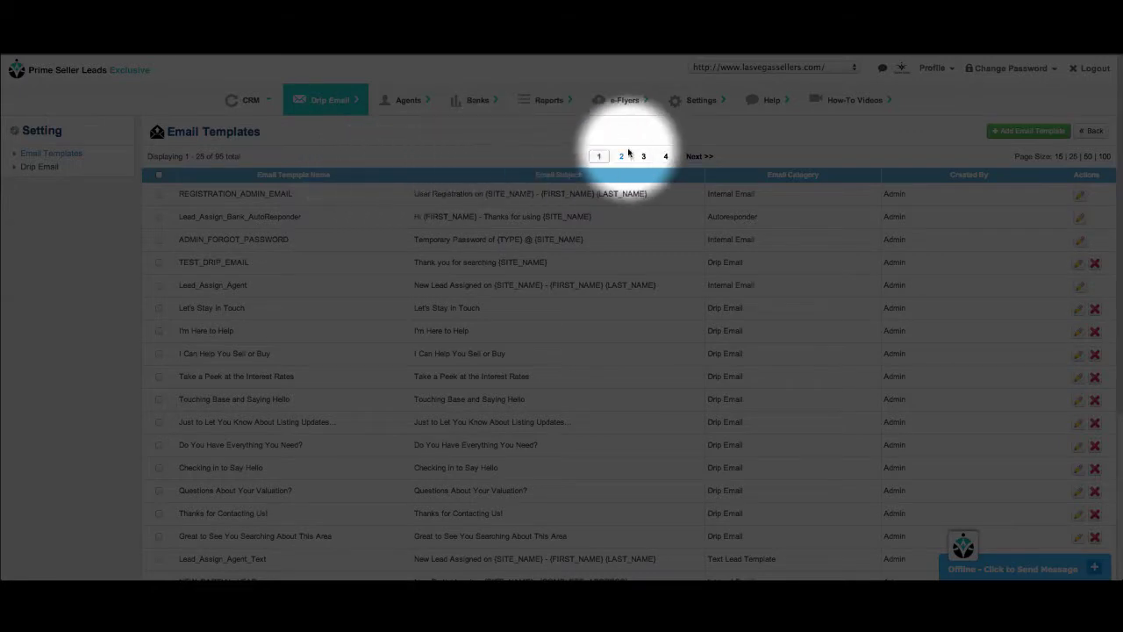
# Start a new email template with the cursor in the blank Template Name field.
pyautogui.click(1010, 138)
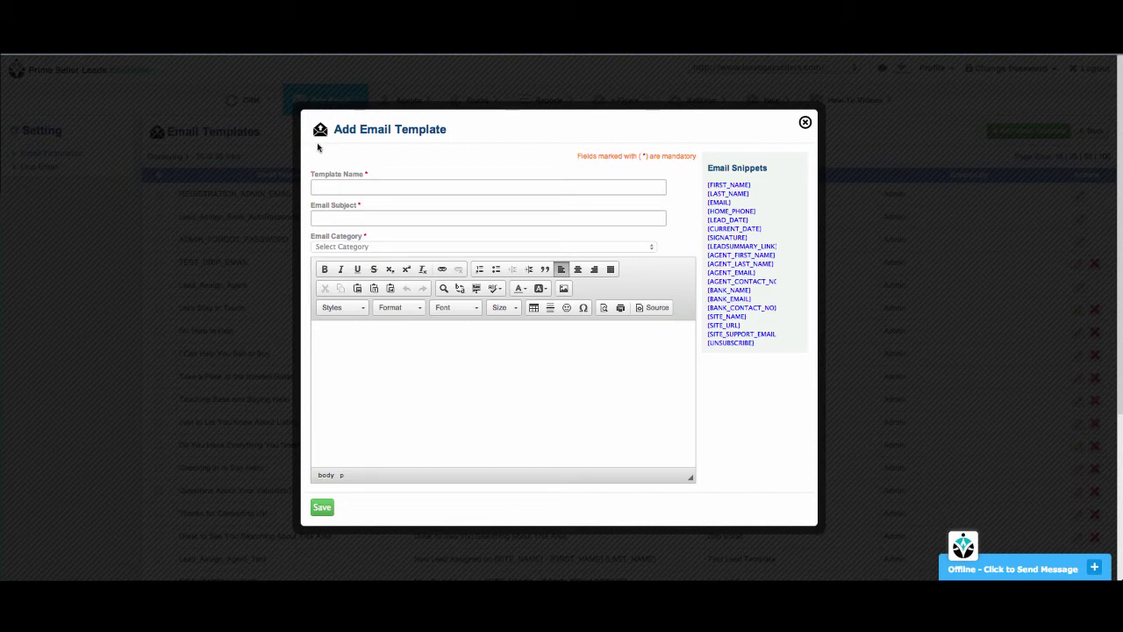
pyautogui.click(320, 188)
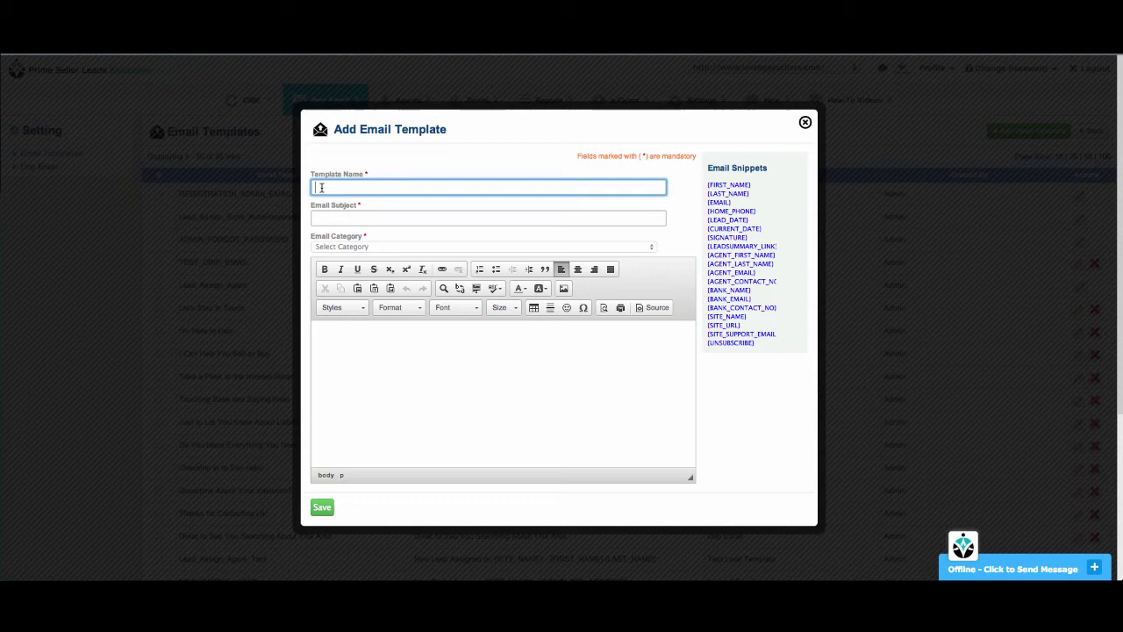
# Name the template '3 Months - #1' with subject 'Welcome to Prime Seller Leads', category Drip Email.
pyautogui.write('3 ')
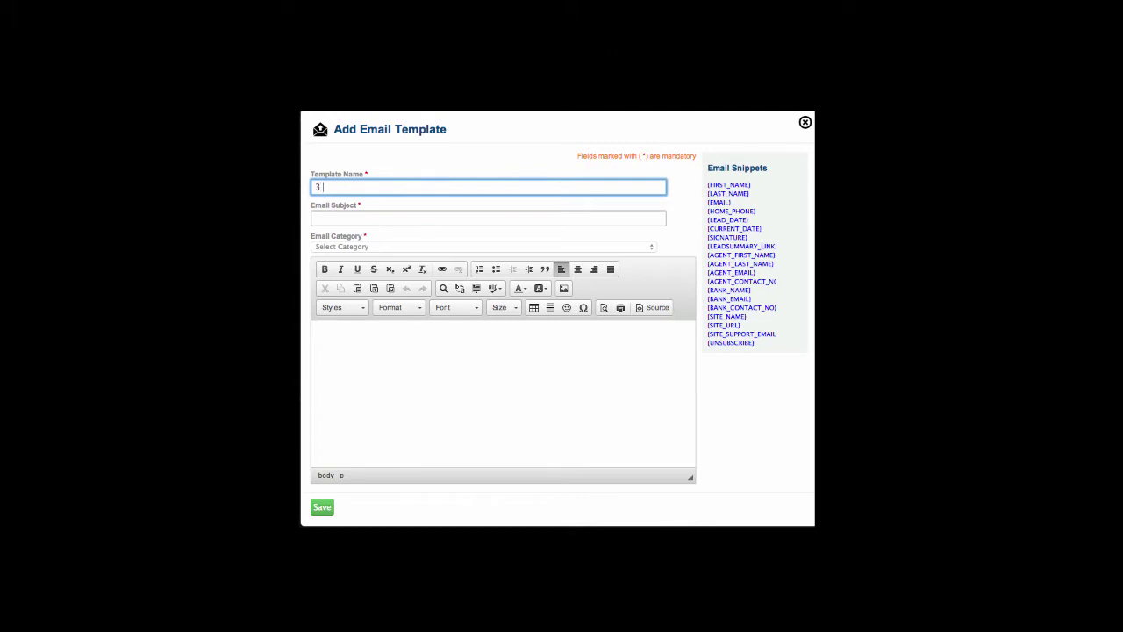
pyautogui.write('Months')
pyautogui.write(' - #1')
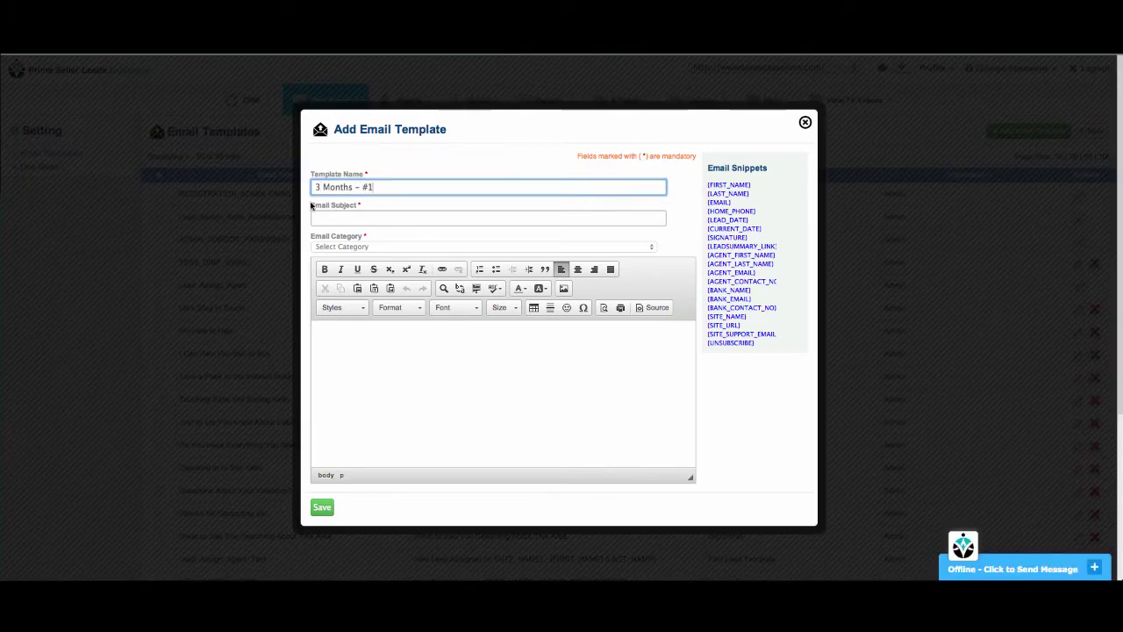
pyautogui.click(318, 217)
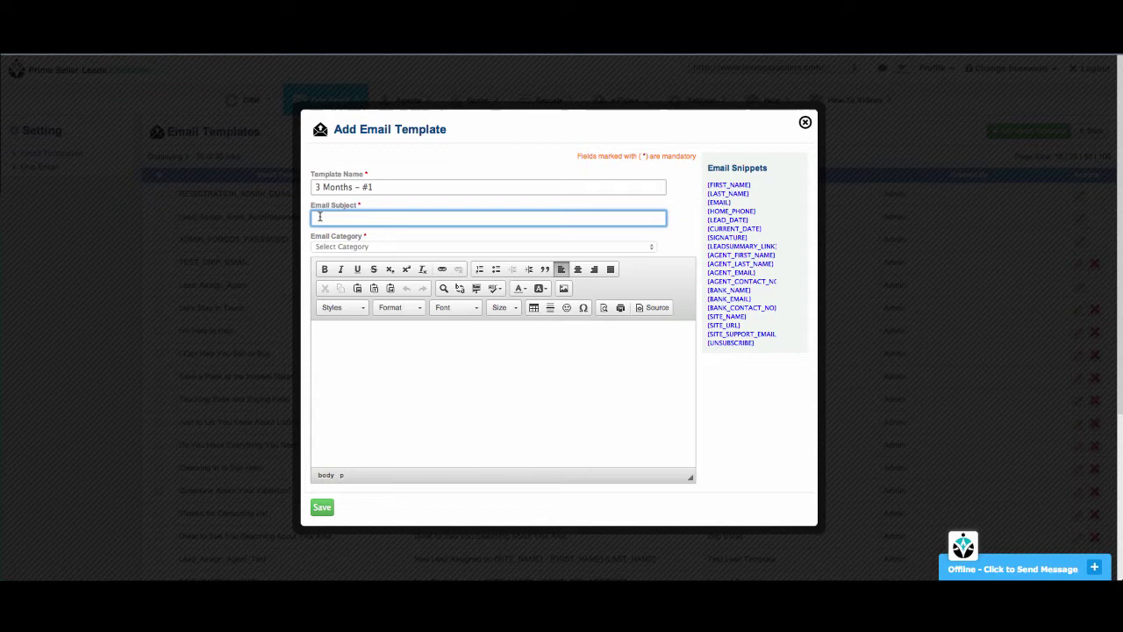
pyautogui.write('Welcome to')
pyautogui.write(' Prime Seller ')
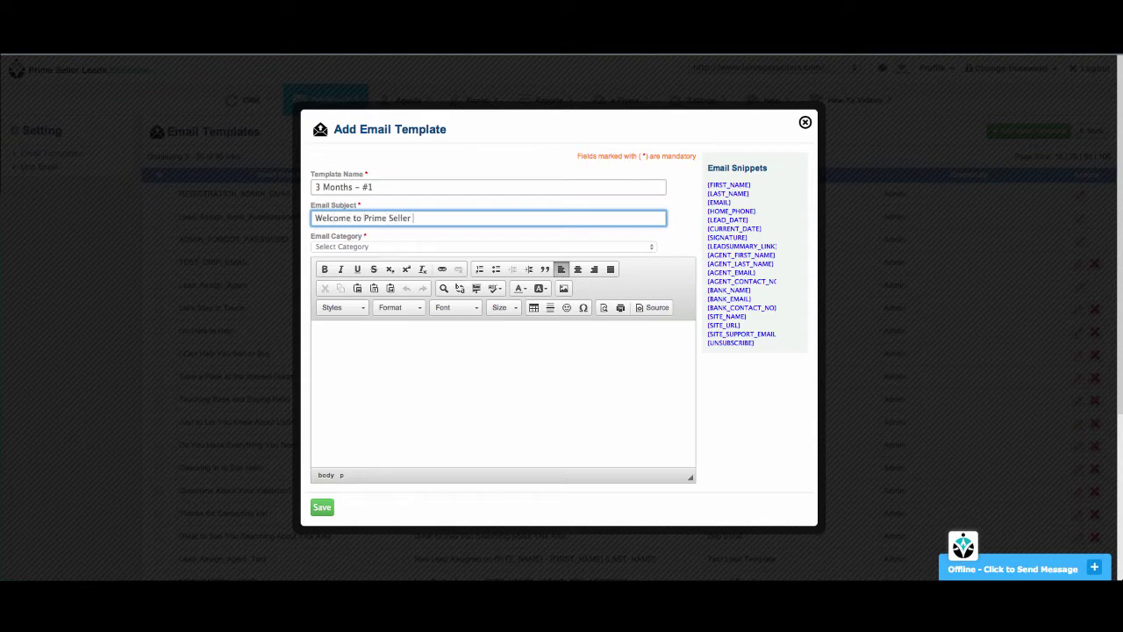
pyautogui.write('Leads')
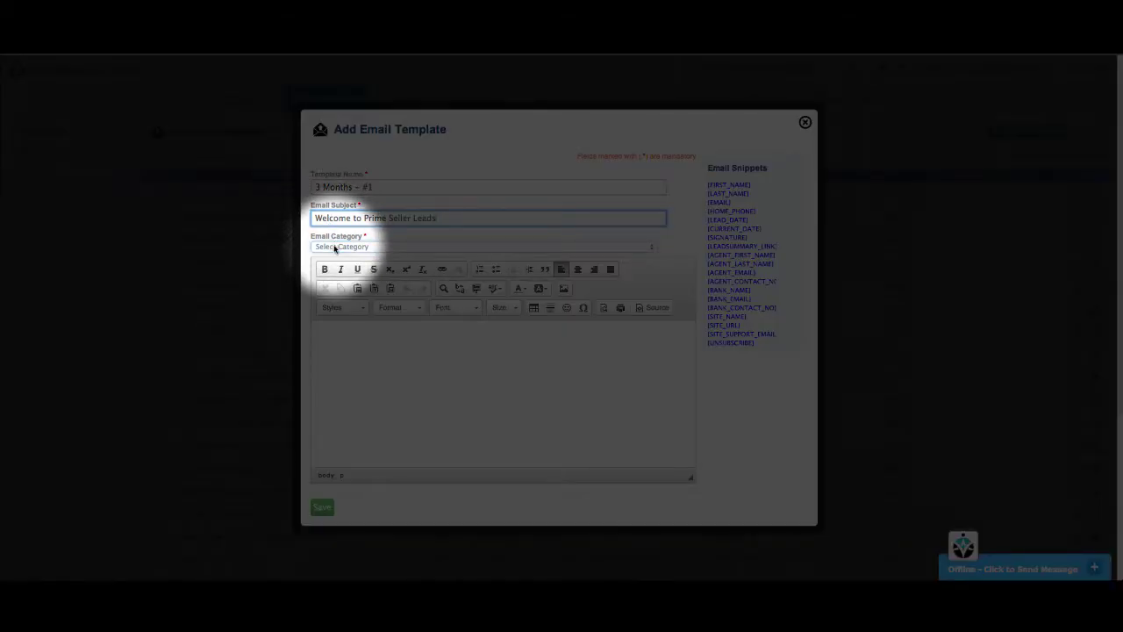
pyautogui.click(335, 247)
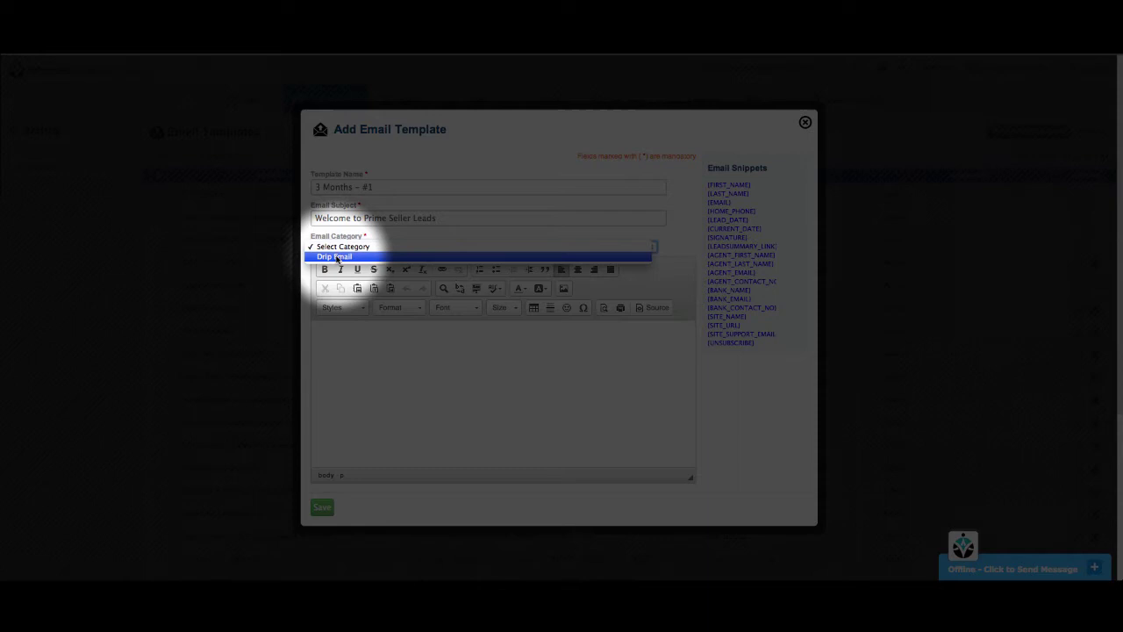
pyautogui.click(335, 257)
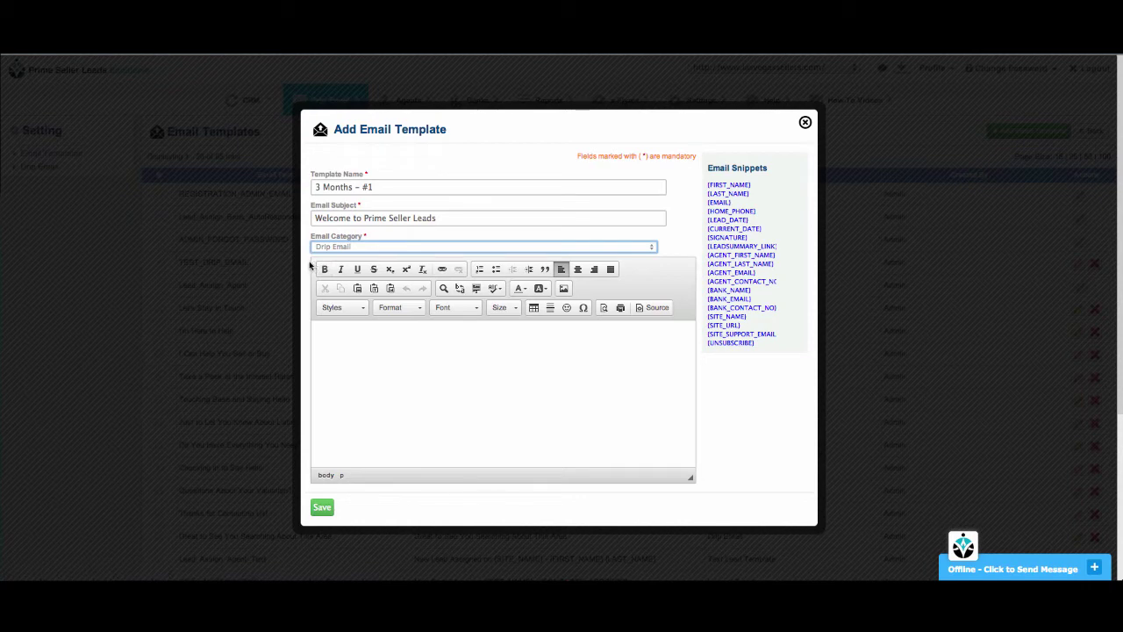
pyautogui.click(337, 329)
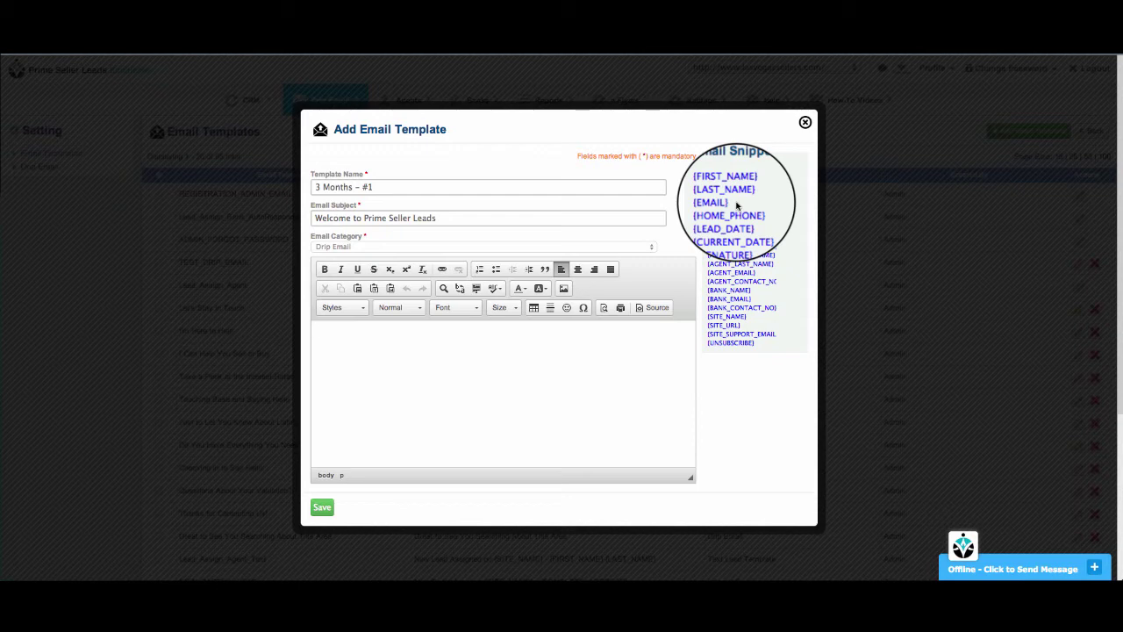
pyautogui.click(544, 211)
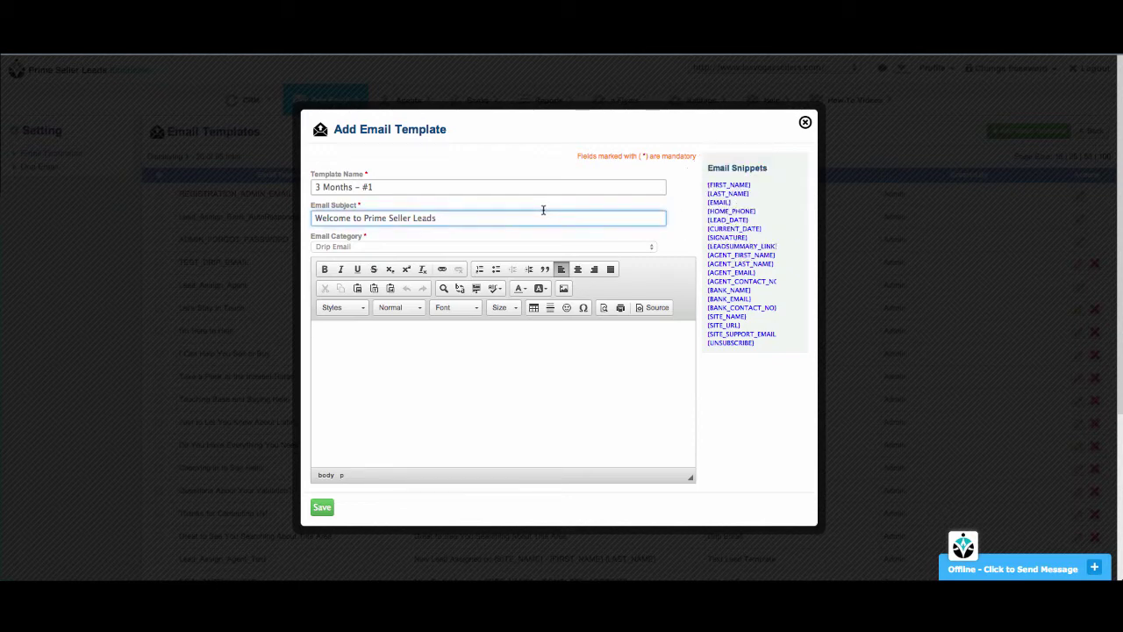
pyautogui.click(549, 339)
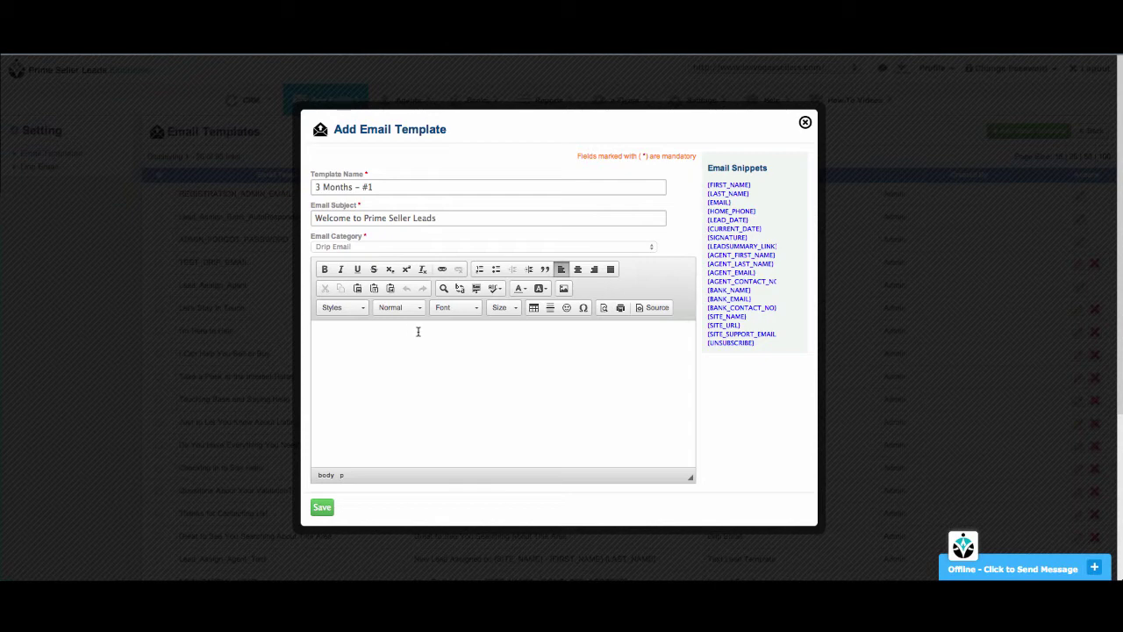
# Write the greeting 'Hi {FIRST_NAME},' using the copied snippet, then 'Thanks for signing up on our website!'.
pyautogui.write('Hi')
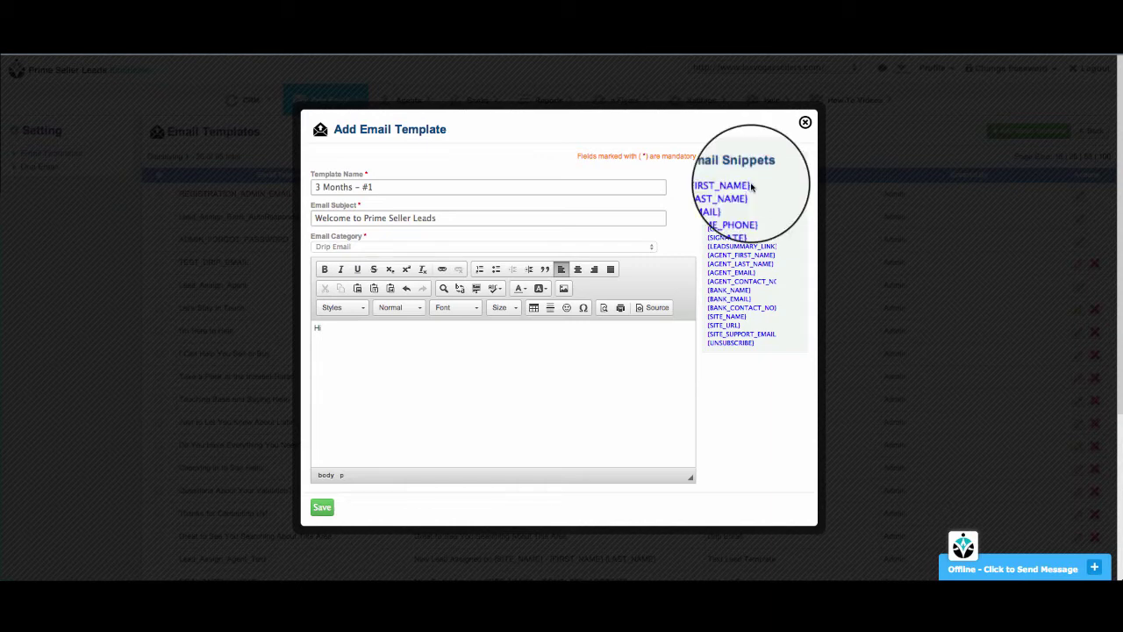
pyautogui.moveTo(752, 187); pyautogui.dragTo(701, 184)
pyautogui.hotkey('ctrl', 'c')
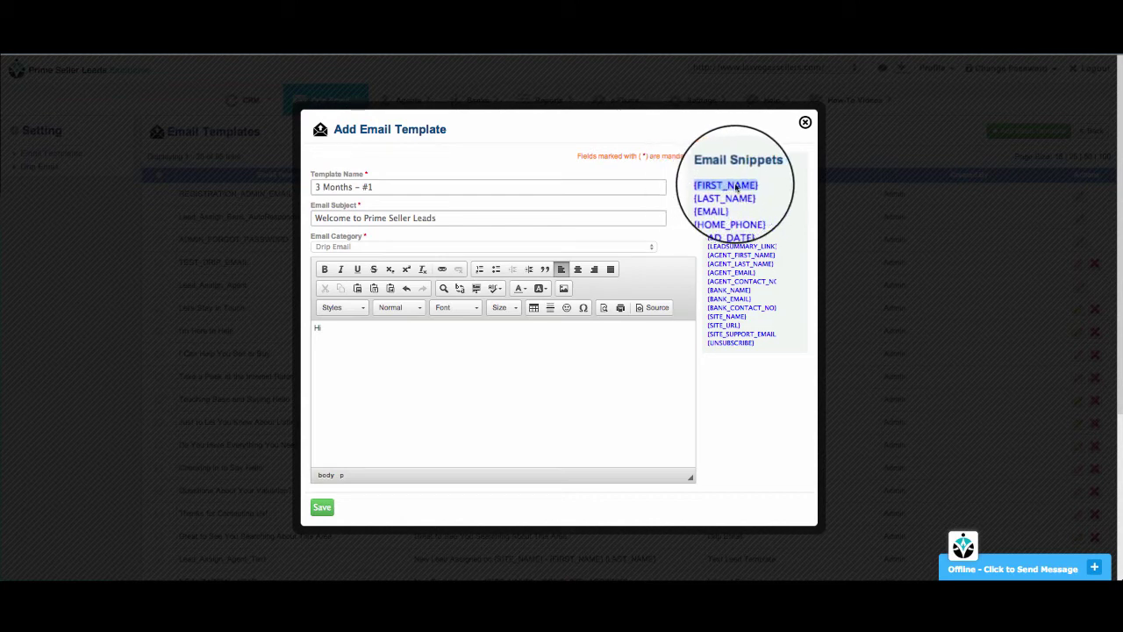
pyautogui.click(363, 326)
pyautogui.write('Hi')
pyautogui.hotkey('ctrl', 'v')
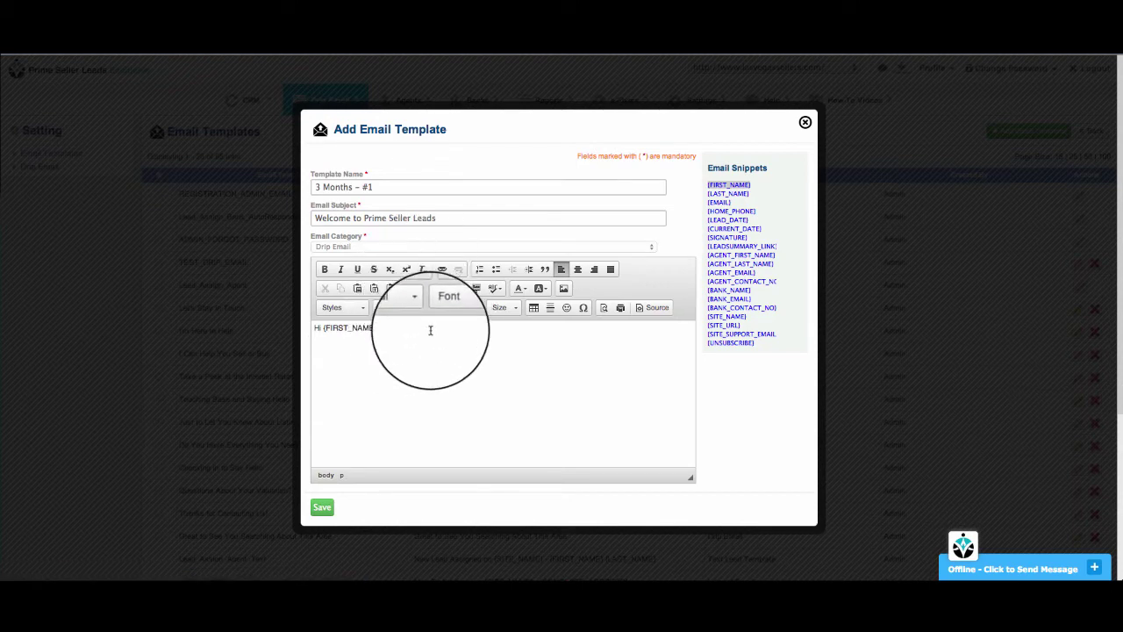
pyautogui.write(',')
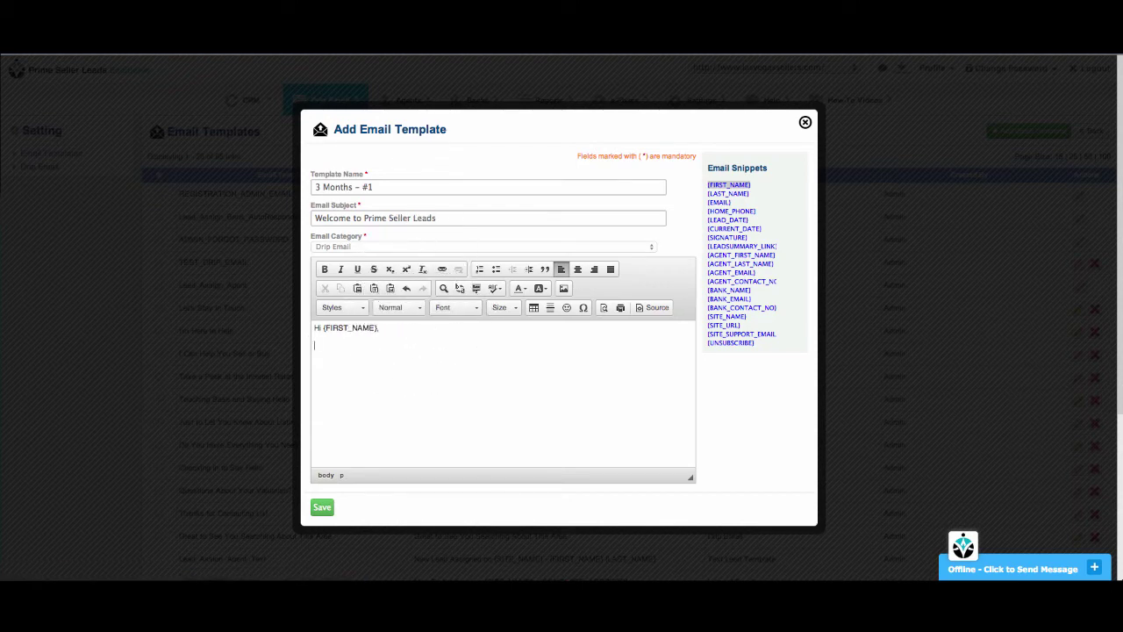
pyautogui.press('Return')
pyautogui.write('hanks for sign')
pyautogui.write('ing u')
pyautogui.write('p on our we')
pyautogui.write('bsite')
# Sign off with 'Sincerely,' and the pasted {SIGNATURE} placeholder, then save the template.
pyautogui.write('Sin')
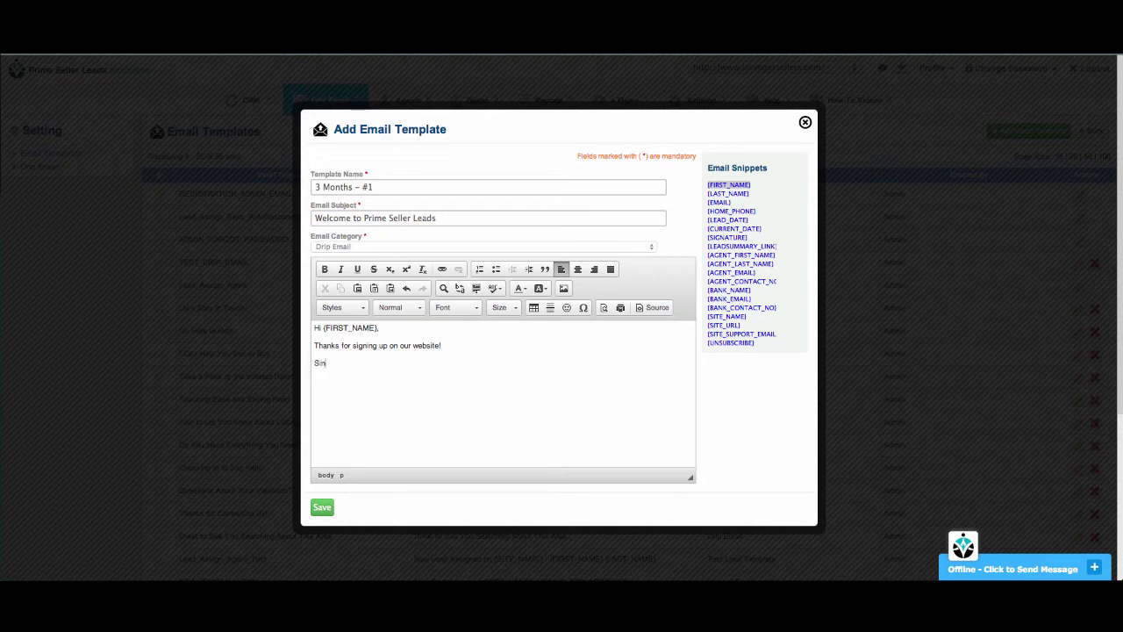
pyautogui.write('cerely,')
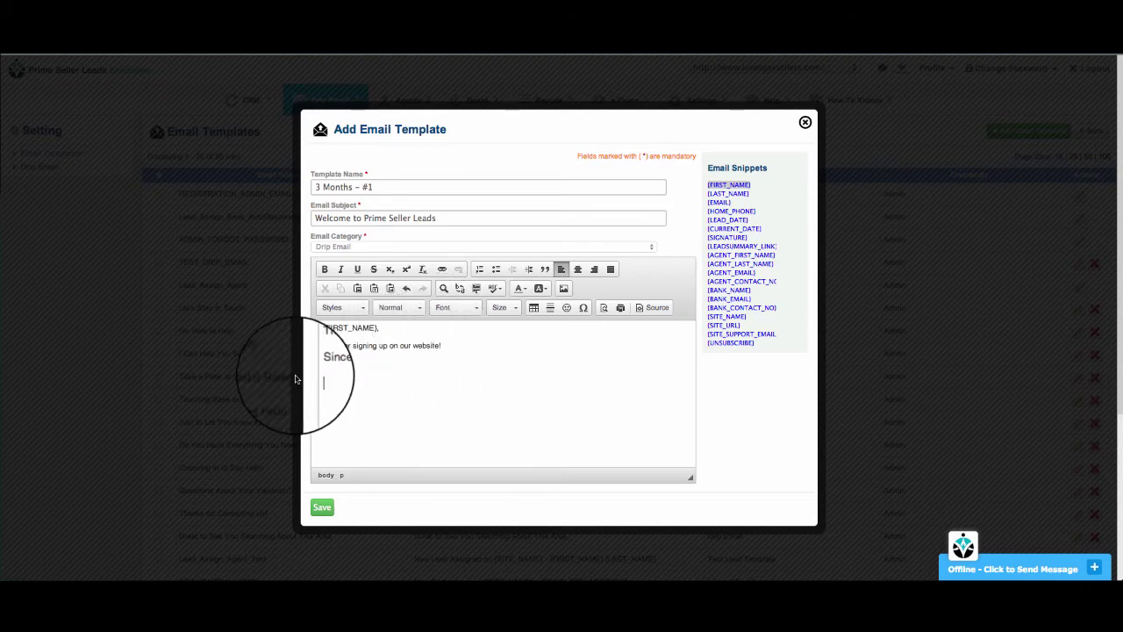
pyautogui.press('Return')
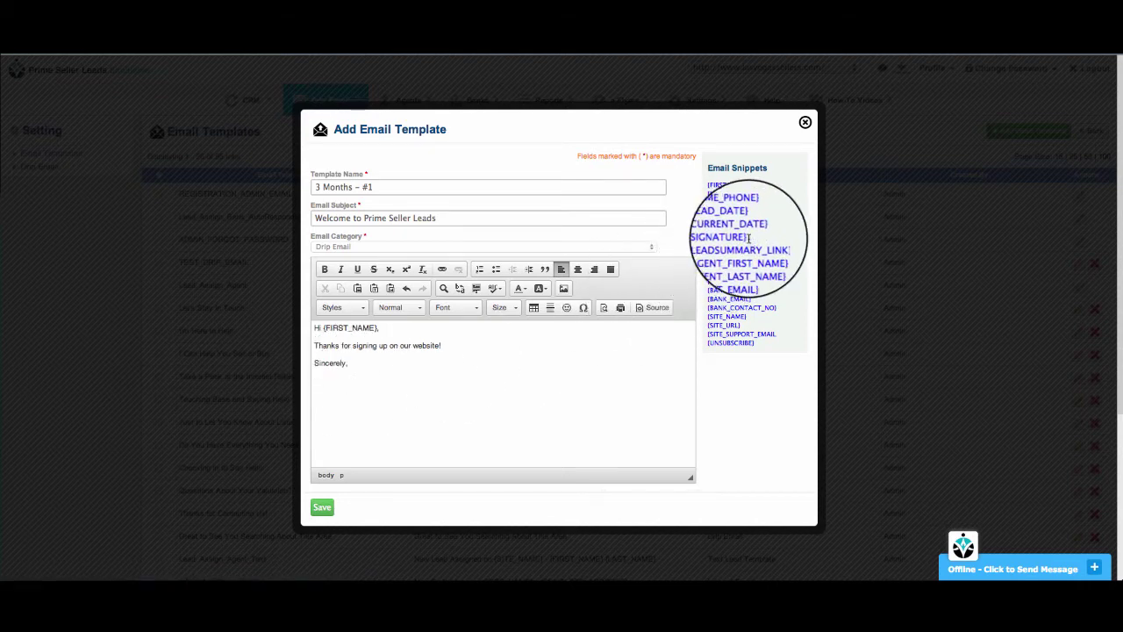
pyautogui.moveTo(747, 239); pyautogui.dragTo(700, 238)
pyautogui.hotkey('ctrl', 'c')
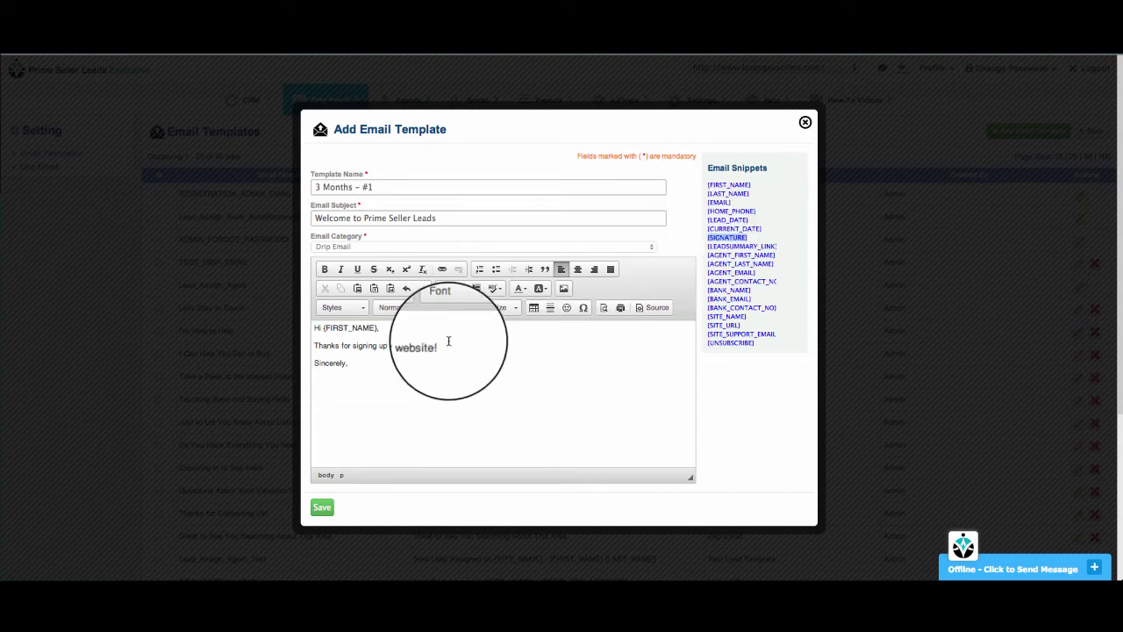
pyautogui.click(320, 378)
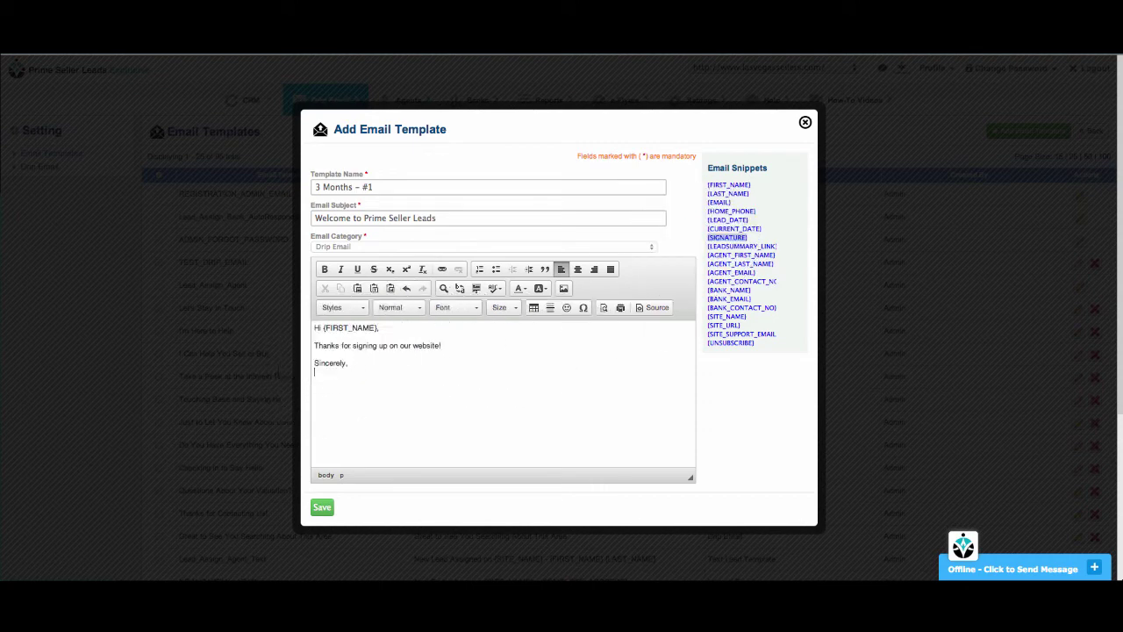
pyautogui.hotkey('ctrl', 'v')
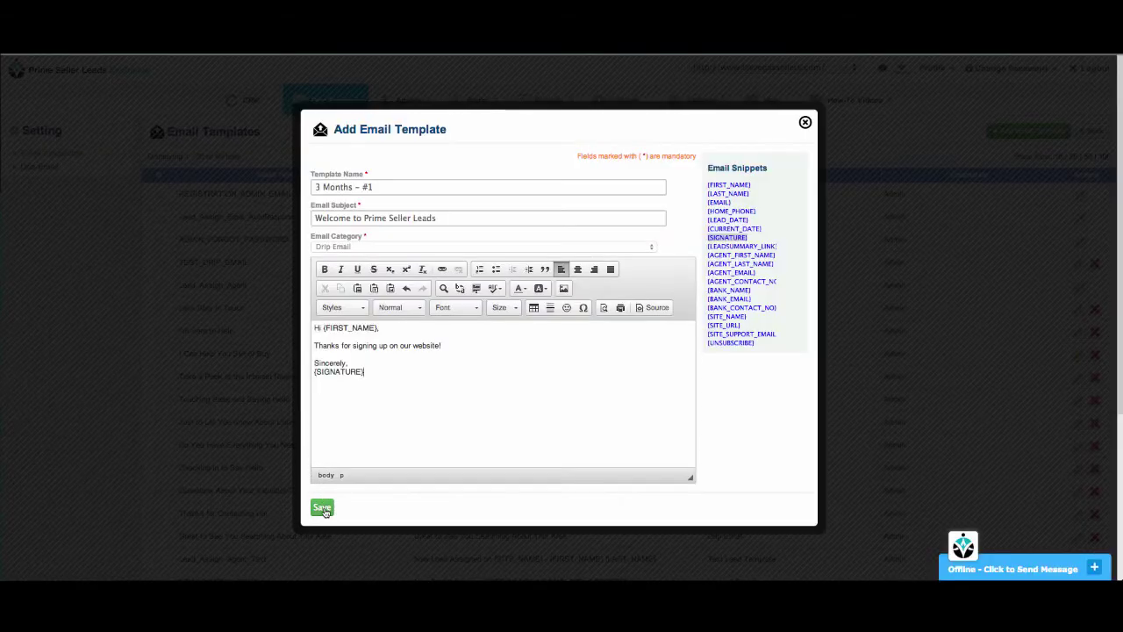
pyautogui.click(321, 506)
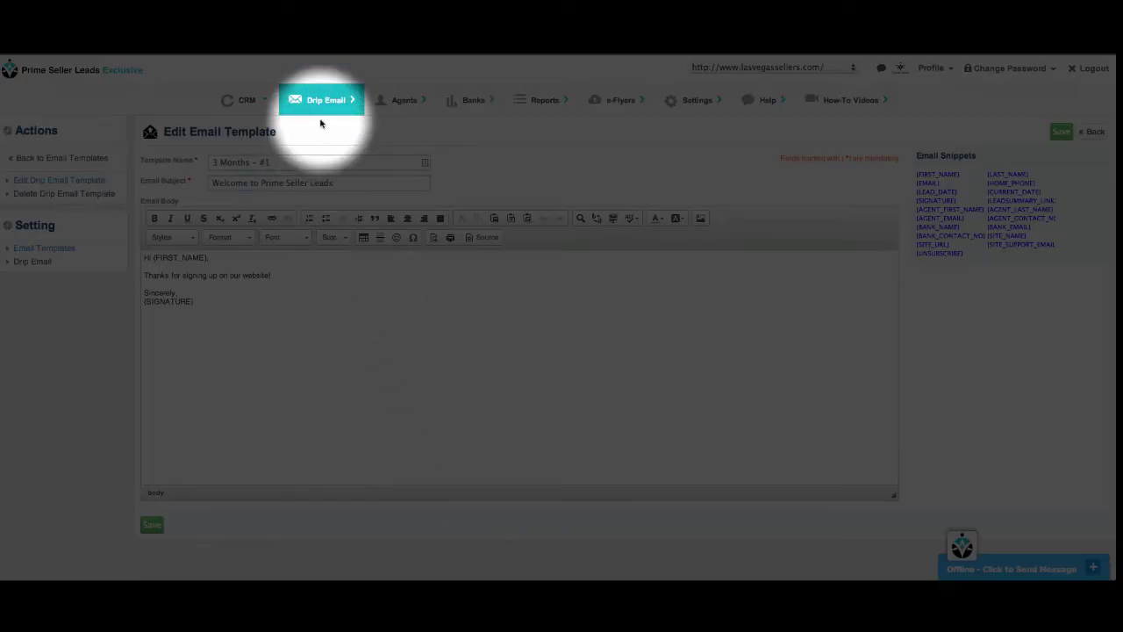
pyautogui.moveTo(326, 100)
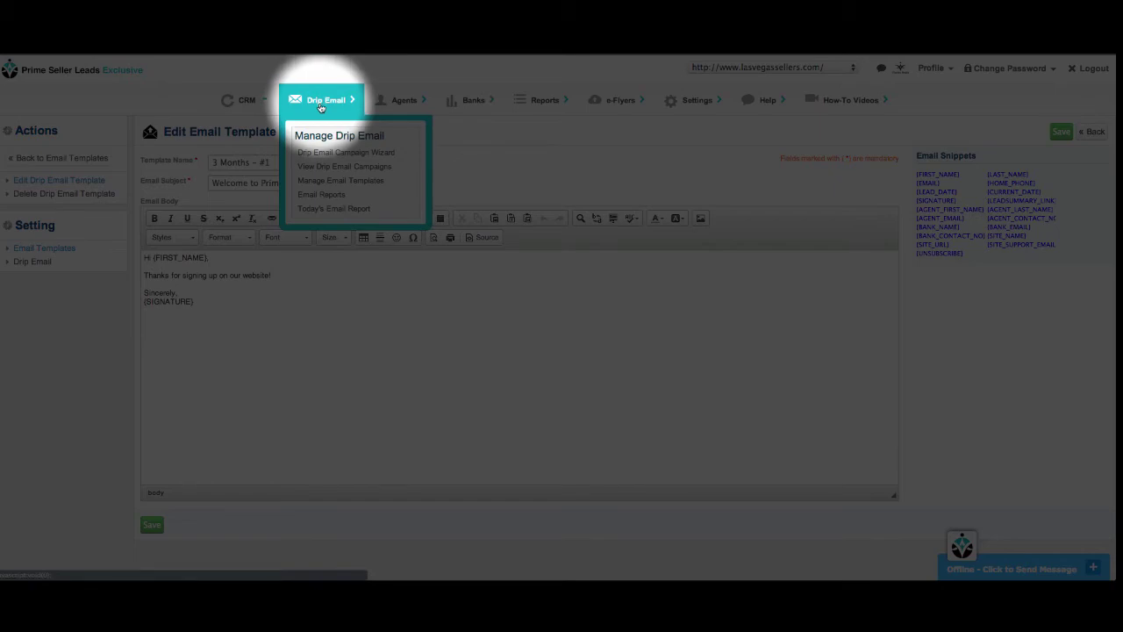
# Return to the Email Templates list through Manage Email Templates.
pyautogui.click(324, 181)
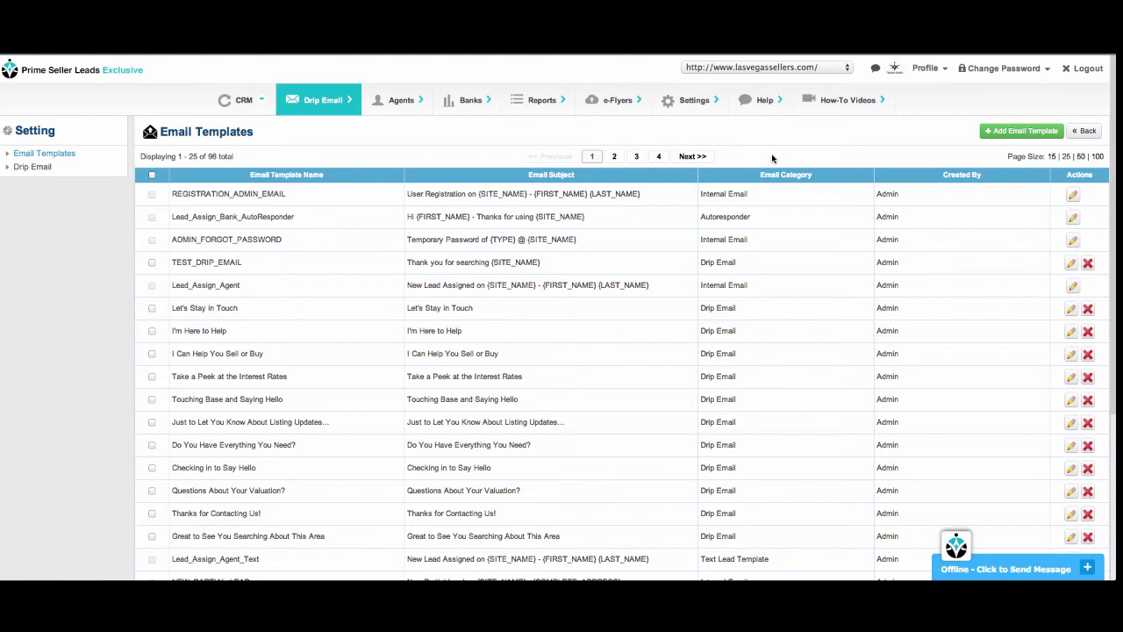
# Show 100 templates per page and scroll through to check the 3 Months templates.
pyautogui.click(1096, 156)
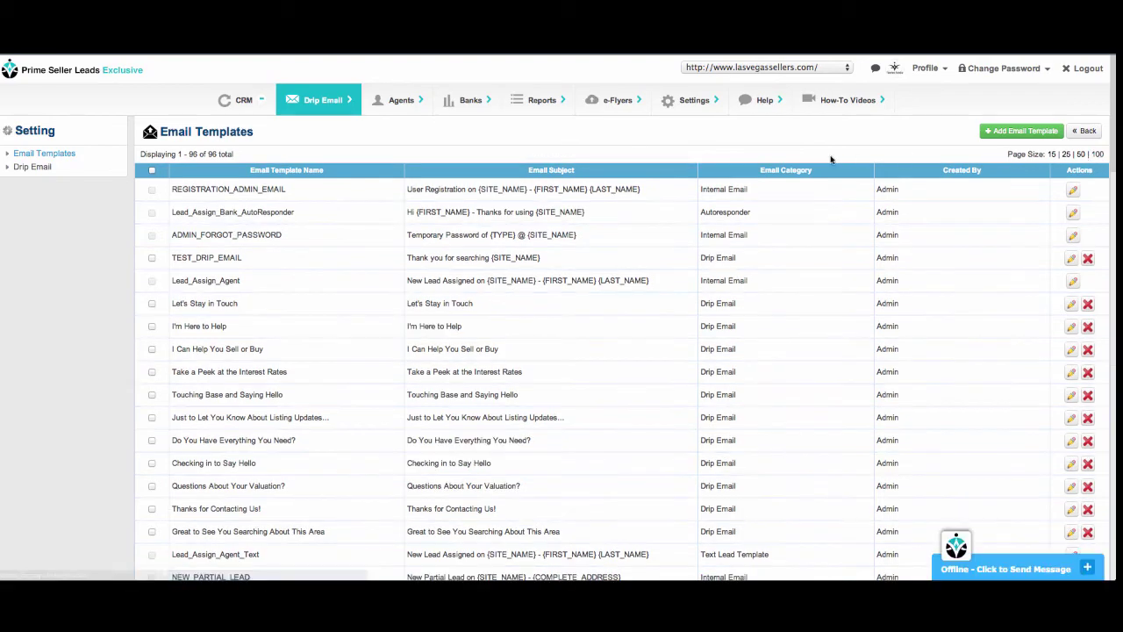
pyautogui.scroll(-6, 831, 160)
pyautogui.scroll(-6, 831, 160)
pyautogui.scroll(-6, 830, 158)
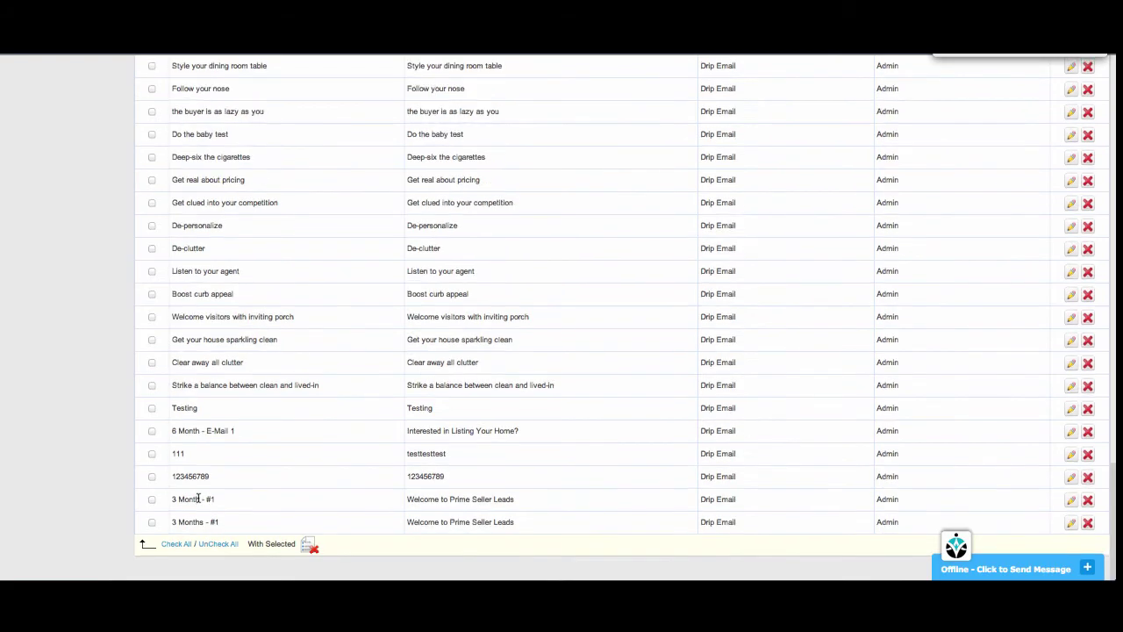
pyautogui.scroll(5, 198, 497)
pyautogui.scroll(7, 198, 497)
pyautogui.scroll(5, 199, 498)
pyautogui.scroll(8, 199, 498)
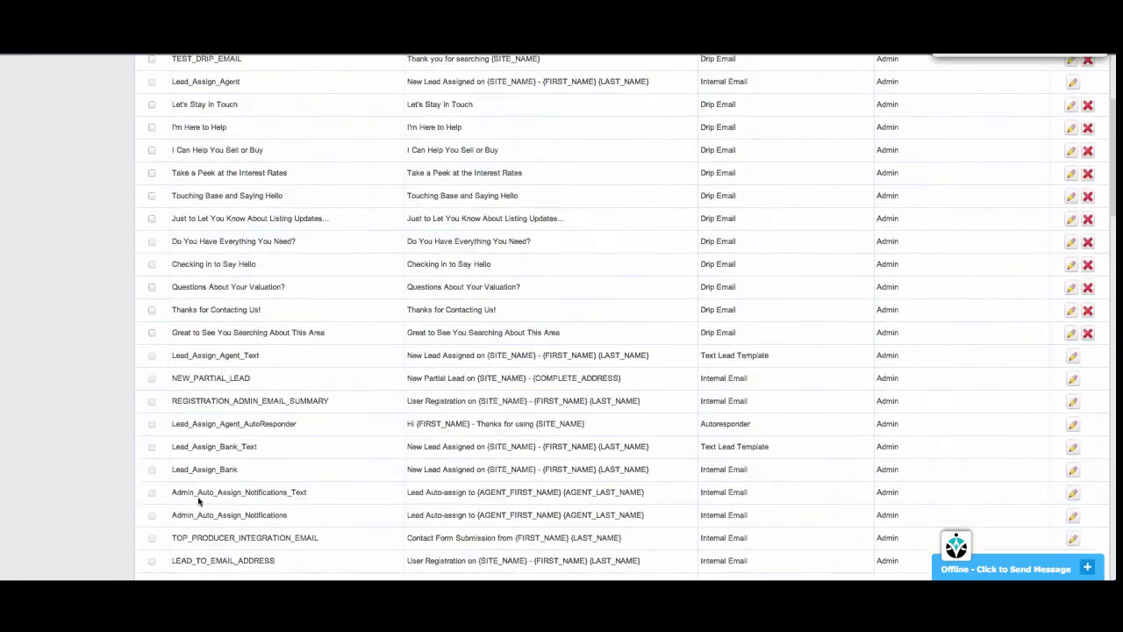
pyautogui.scroll(3, 199, 498)
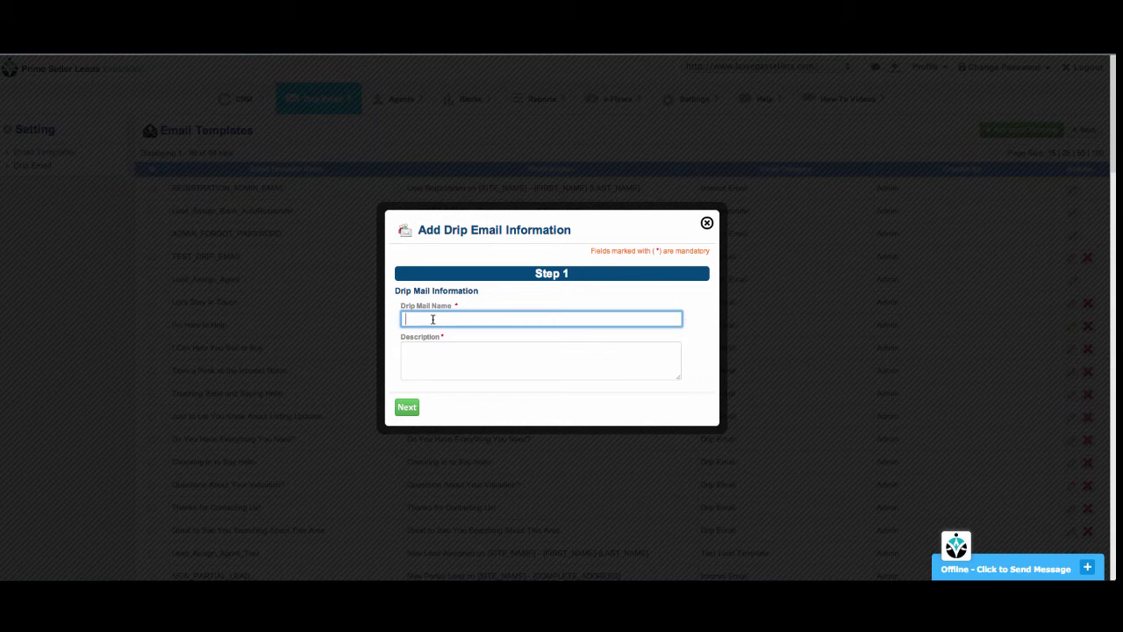
# Name the drip campaign '3 Month' with description 'Leads that want to list in three months'.
pyautogui.write('3 MOnt')
pyautogui.write('h')
pyautogui.press('BackSpace')
pyautogui.press('BackSpace')
pyautogui.press('BackSpace')
pyautogui.press('BackSpace')
pyautogui.write('onth')
pyautogui.press('Tab')
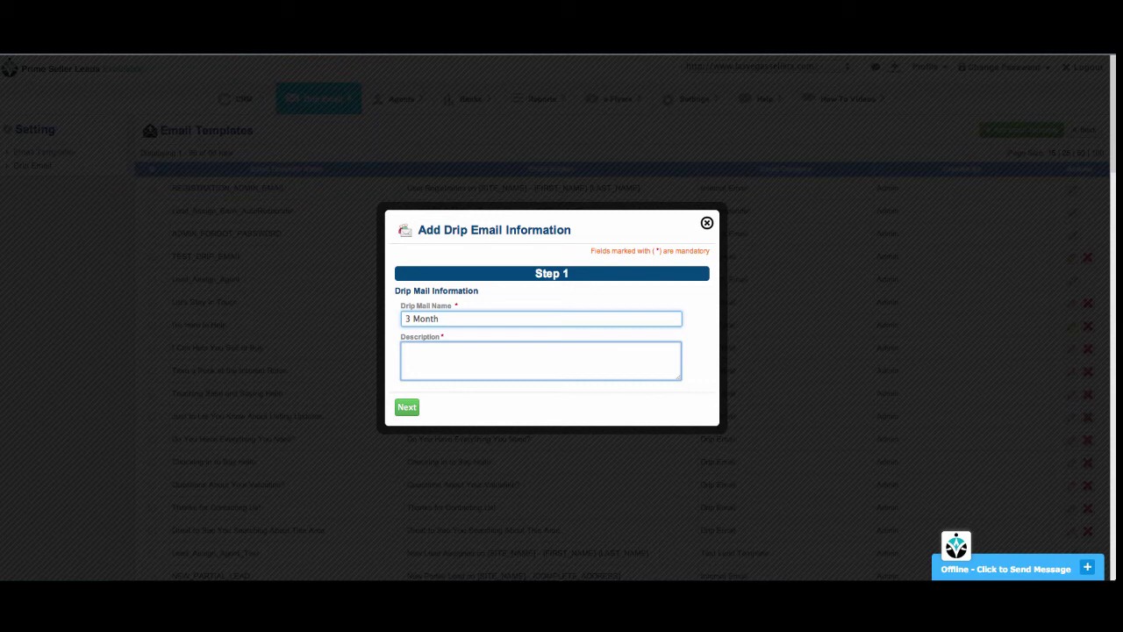
pyautogui.write('eads')
pyautogui.write(' that want to li')
pyautogui.write('st in three mont')
pyautogui.write('hs')
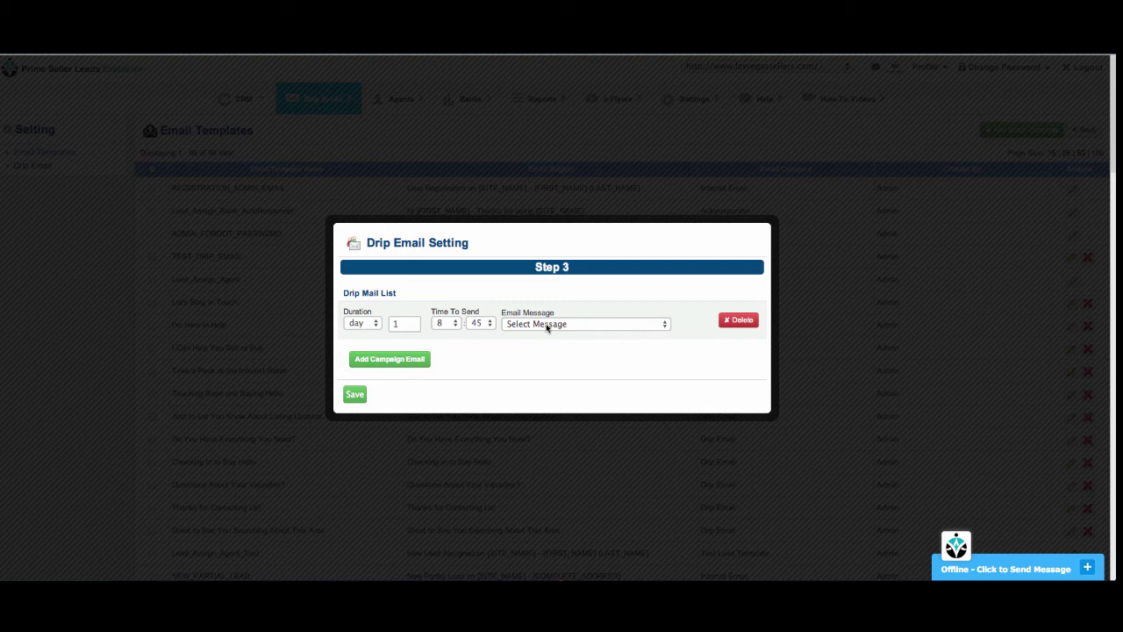
# Set the day-1 drip email message to 'Welcome to Prime Seller Leads', keeping the duration in days.
pyautogui.click(547, 325)
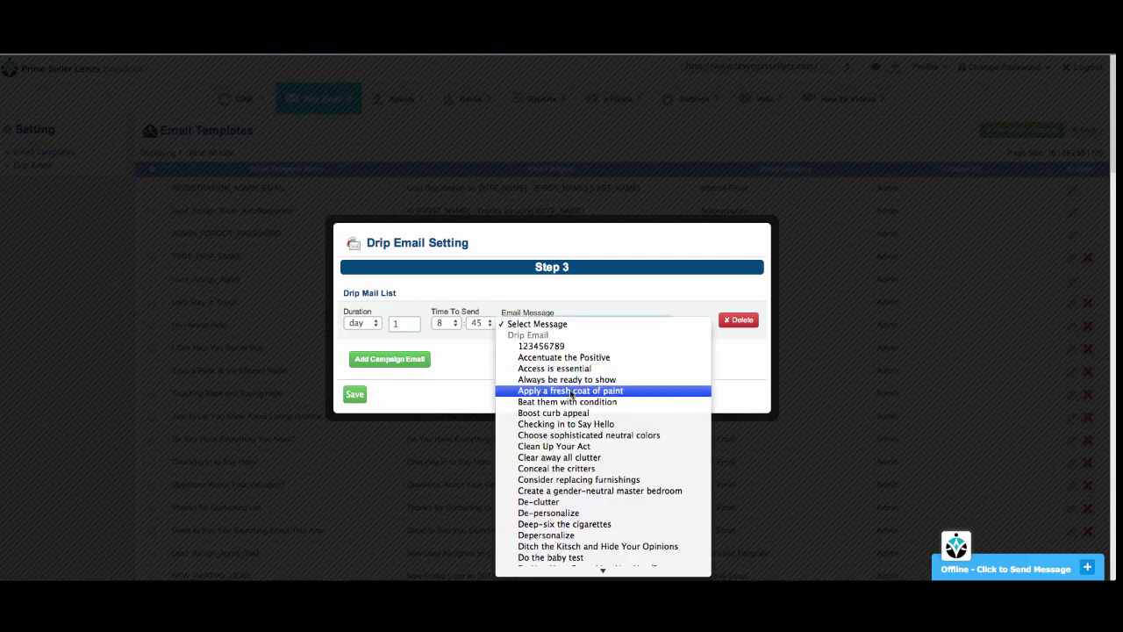
pyautogui.scroll(-5, 571, 391)
pyautogui.scroll(-5, 570, 392)
pyautogui.scroll(-5, 570, 390)
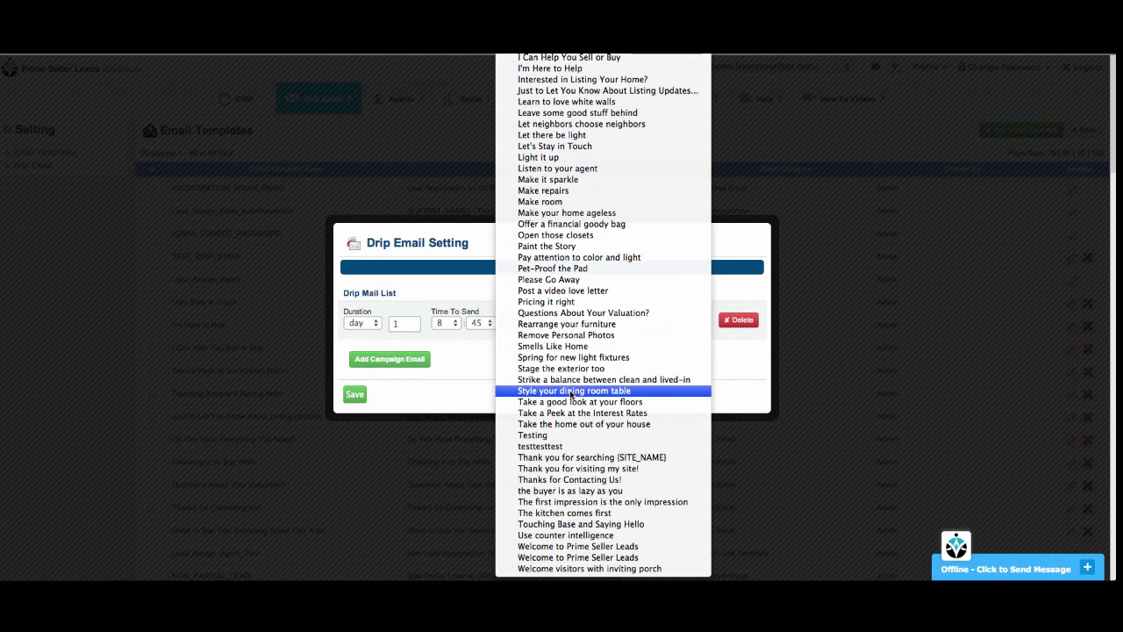
pyautogui.click(565, 547)
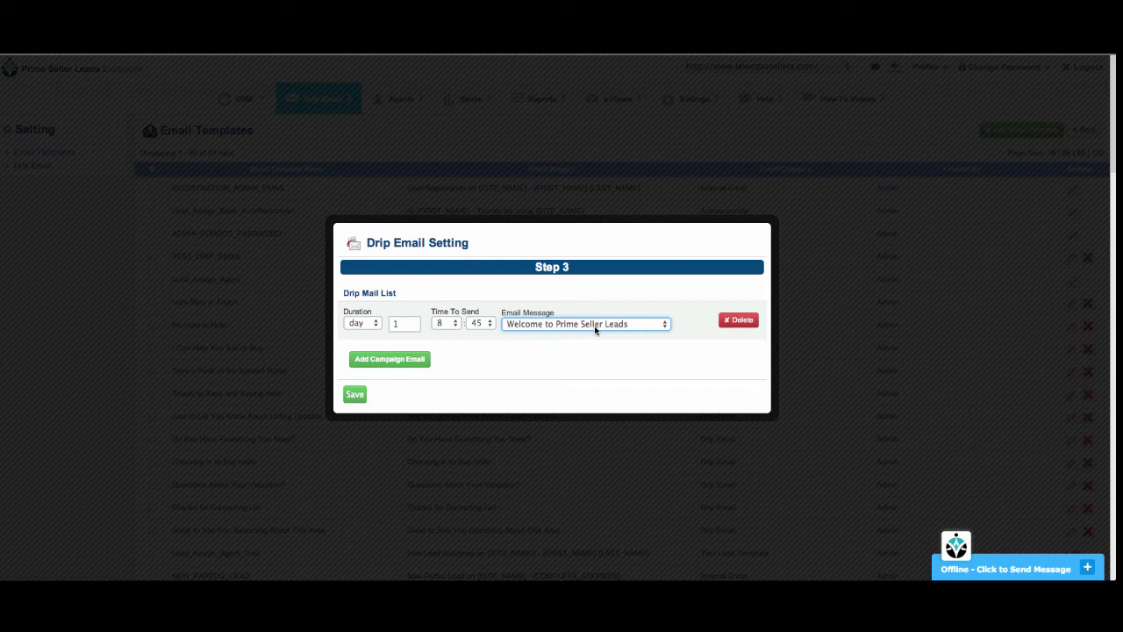
pyautogui.click(367, 323)
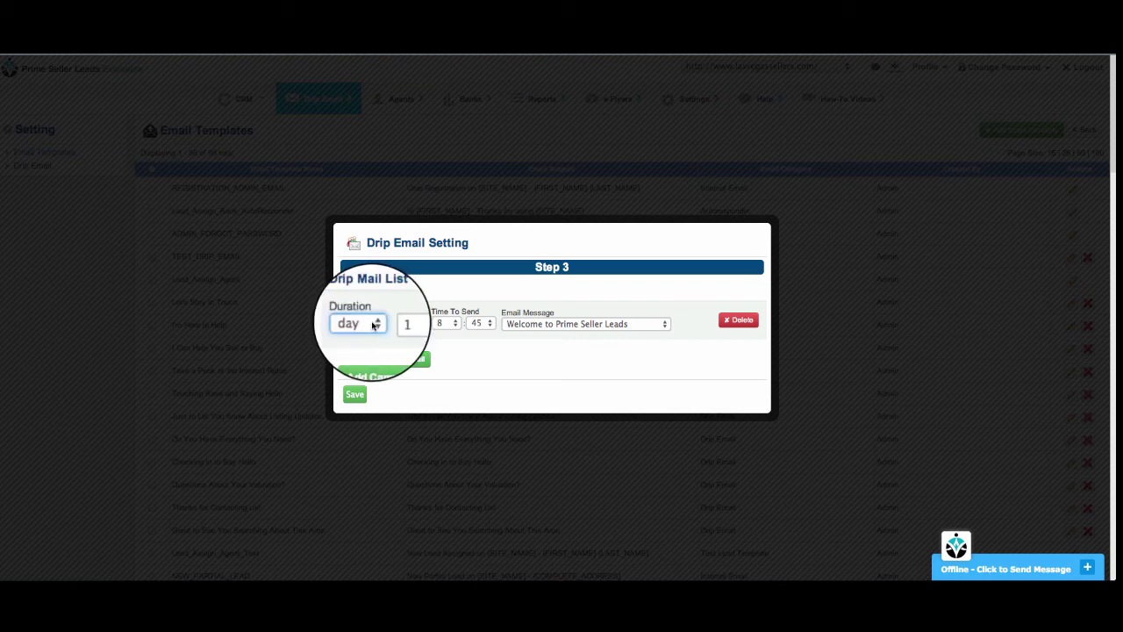
pyautogui.click(373, 325)
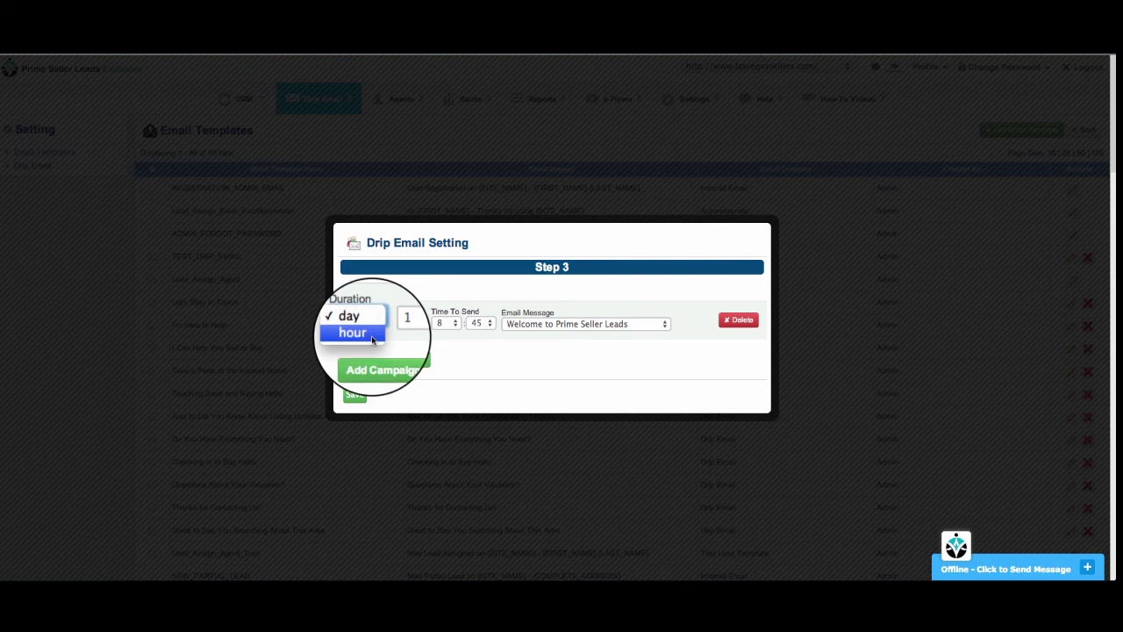
pyautogui.press('Escape')
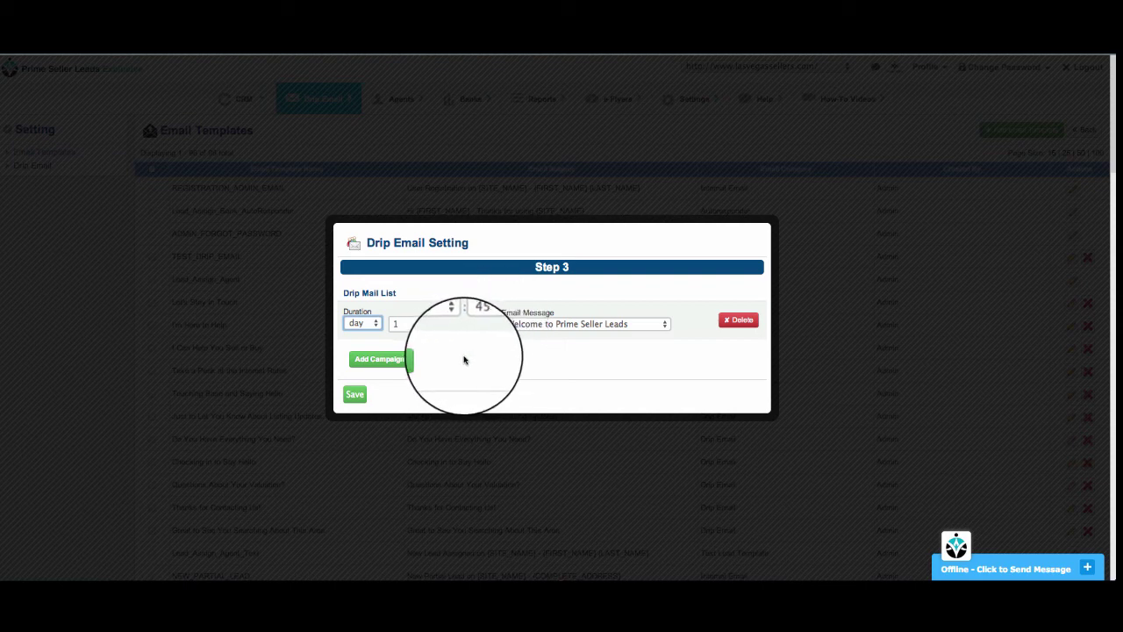
# Add four more drip email rows for days 2 through 5.
pyautogui.click(369, 360)
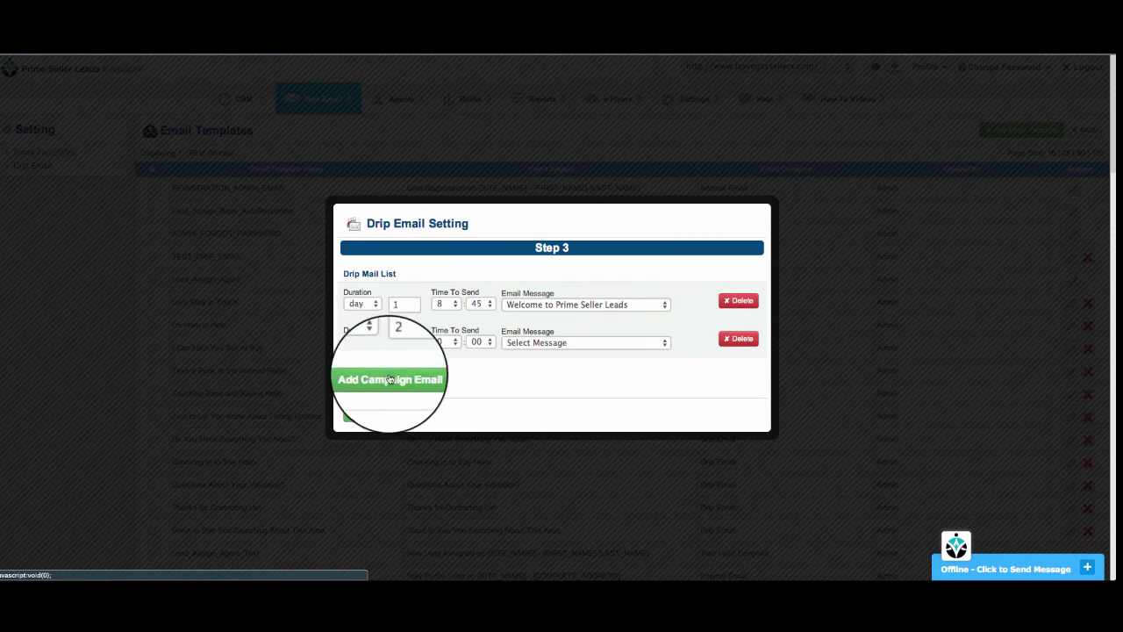
pyautogui.click(382, 380)
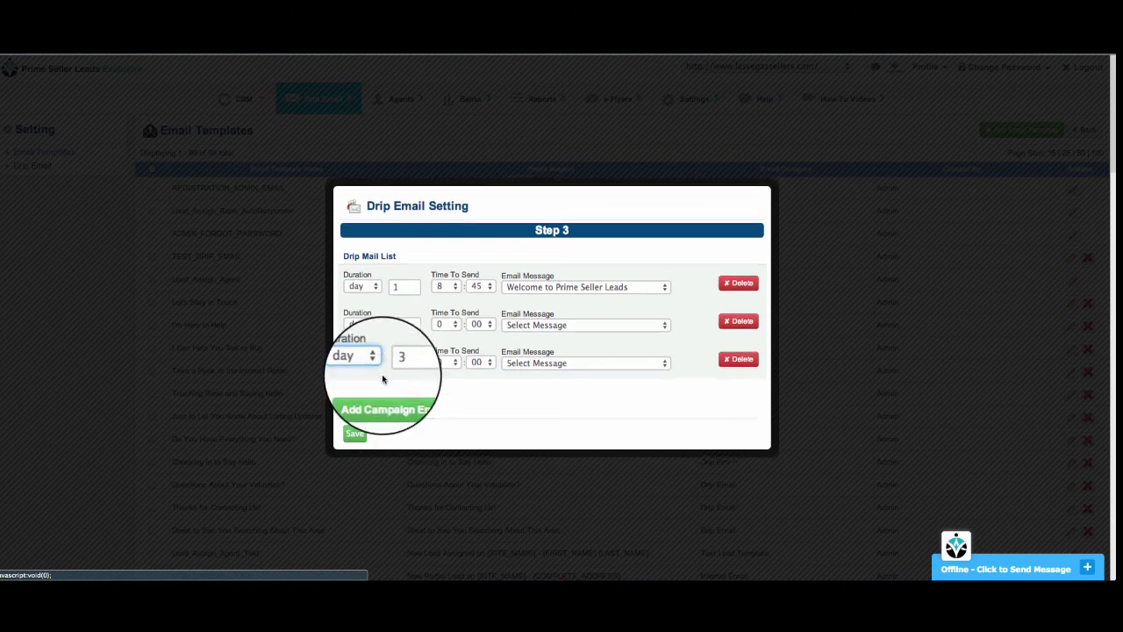
pyautogui.click(384, 400)
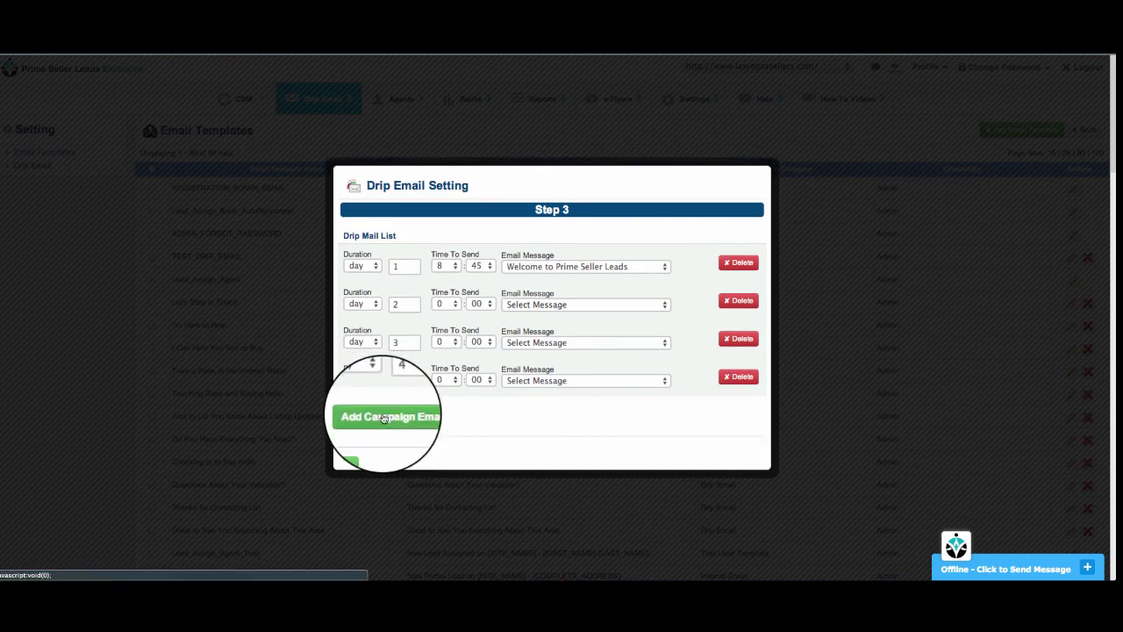
pyautogui.click(385, 419)
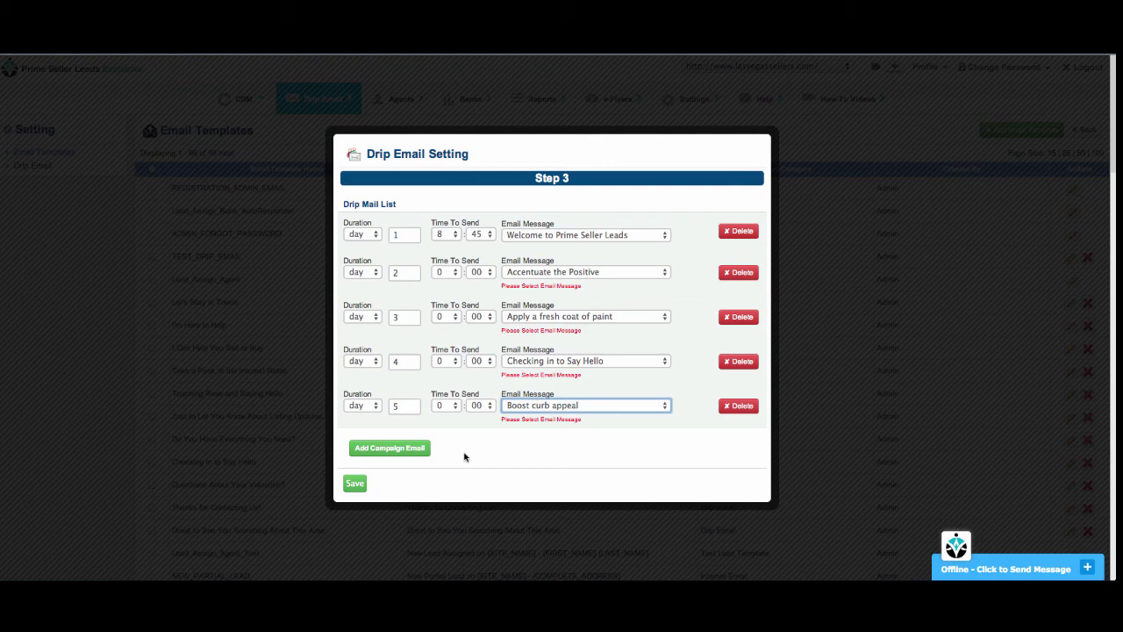
# Save the 3 Month campaign and view the Drip Email campaigns list.
pyautogui.click(355, 483)
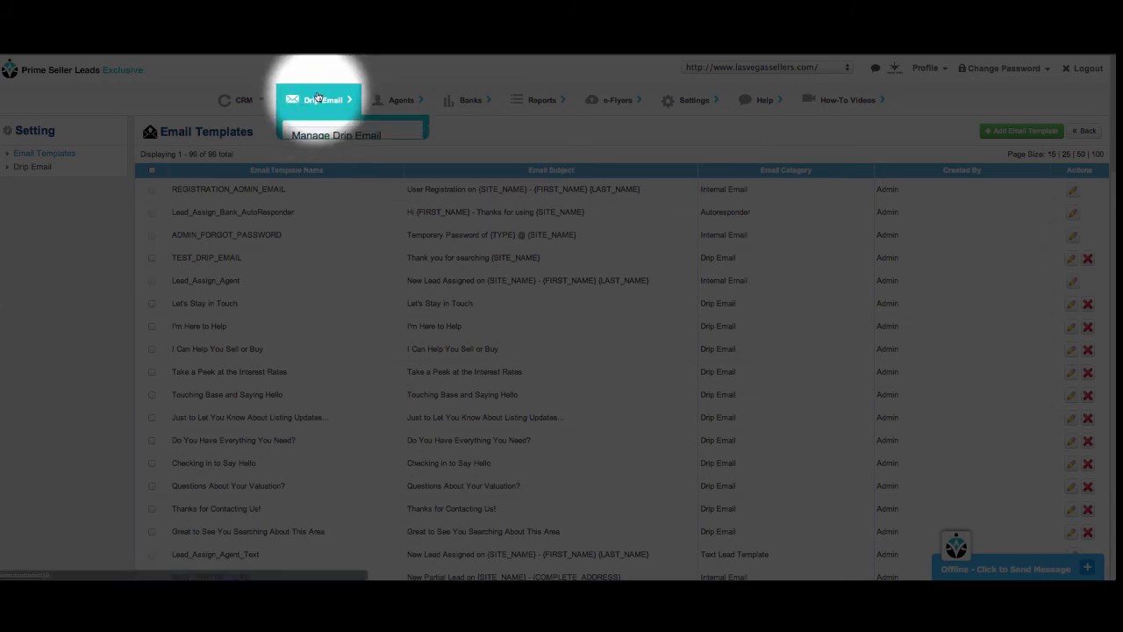
pyautogui.moveTo(318, 99)
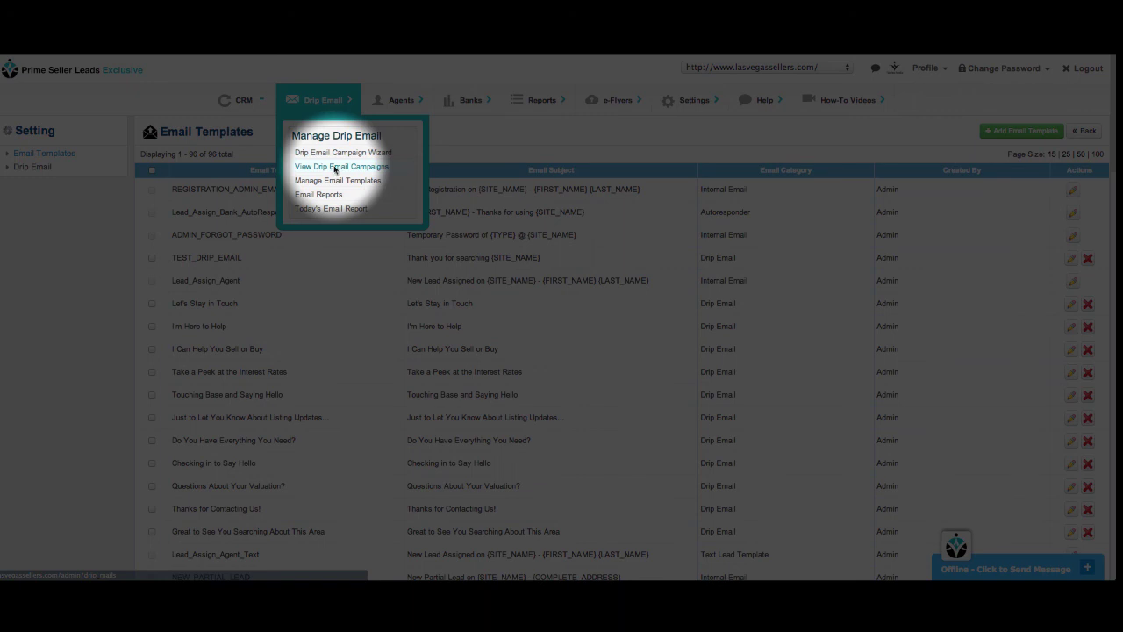
pyautogui.click(334, 167)
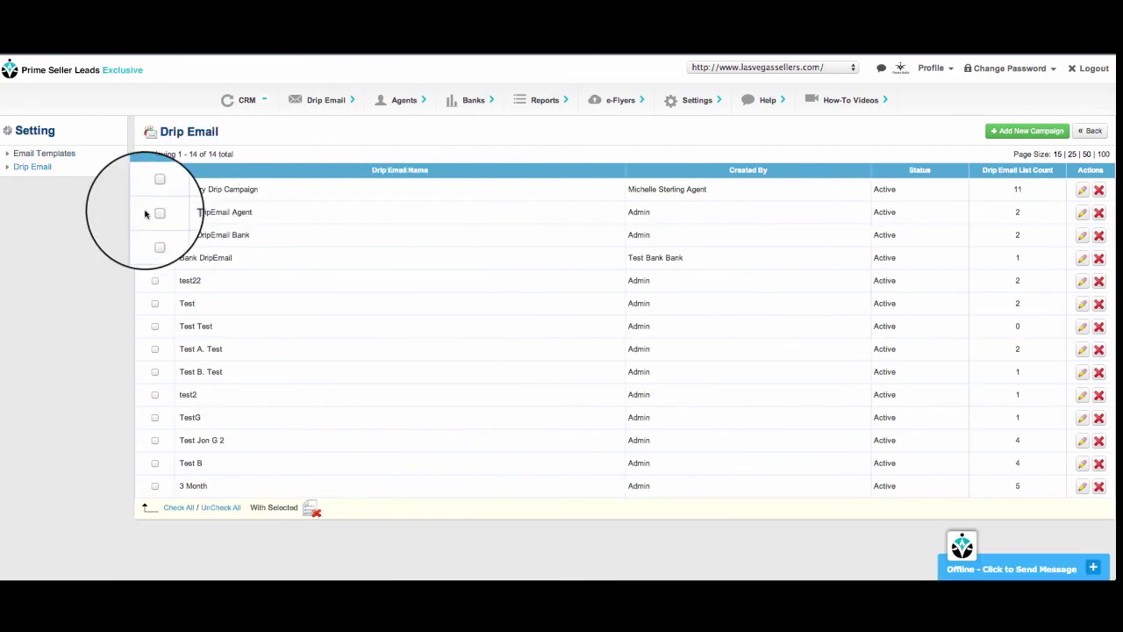
pyautogui.scroll(-1, 112, 425)
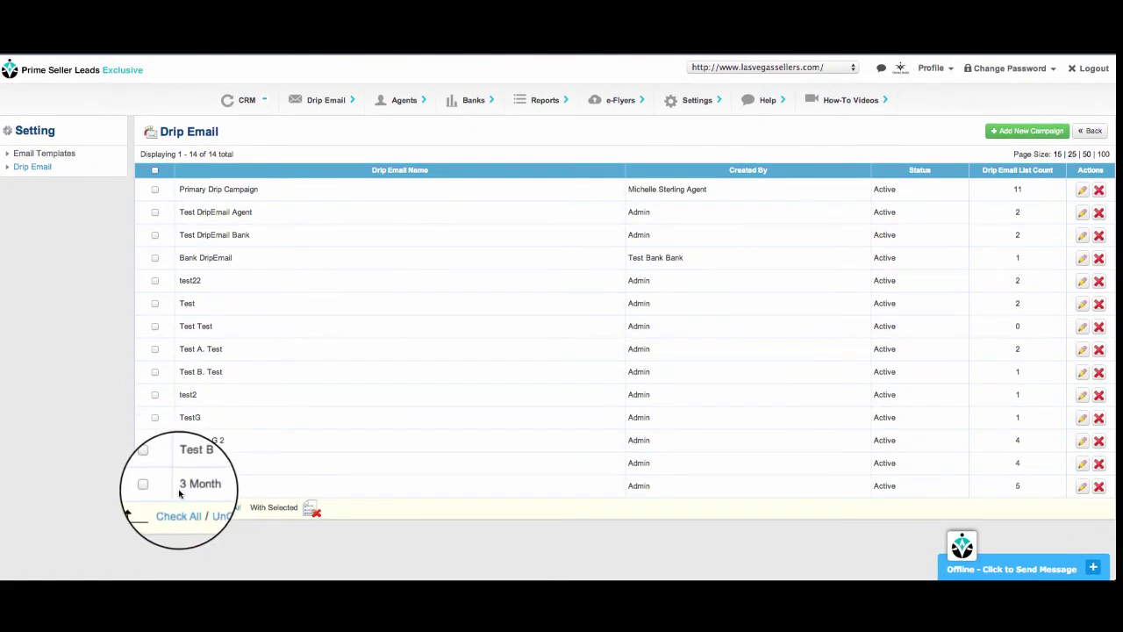